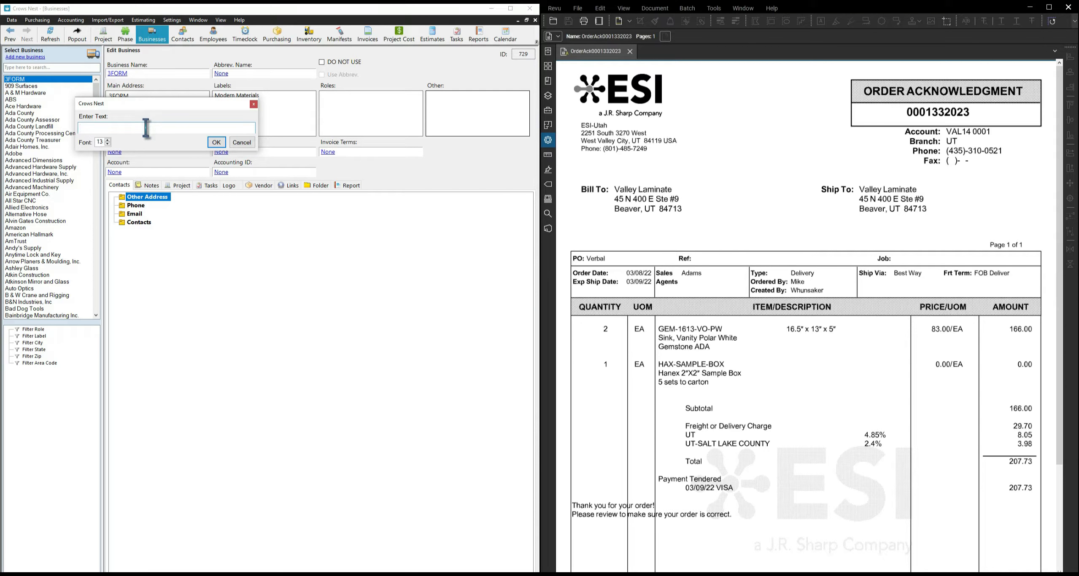
Create a new business record named 'Edgebanding Services, Inc.' by pasting in its name.
type("Edgebanding Services, Inc.")
left_click(216, 142)
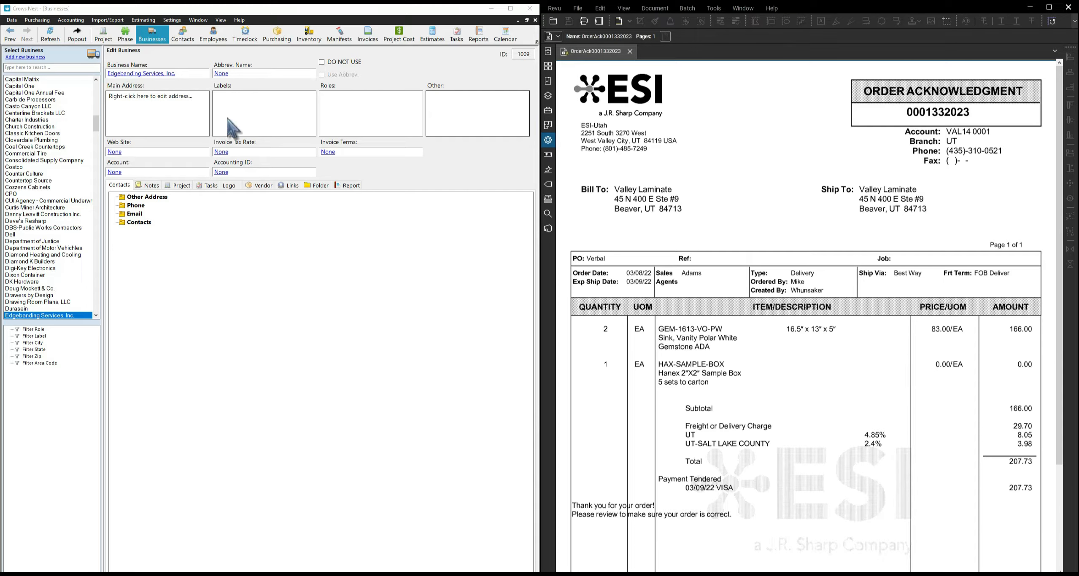
left_click(222, 74)
Set the abbreviated name to ESI and tick Use Abbrev. so the record shows ESI.
type("ESI")
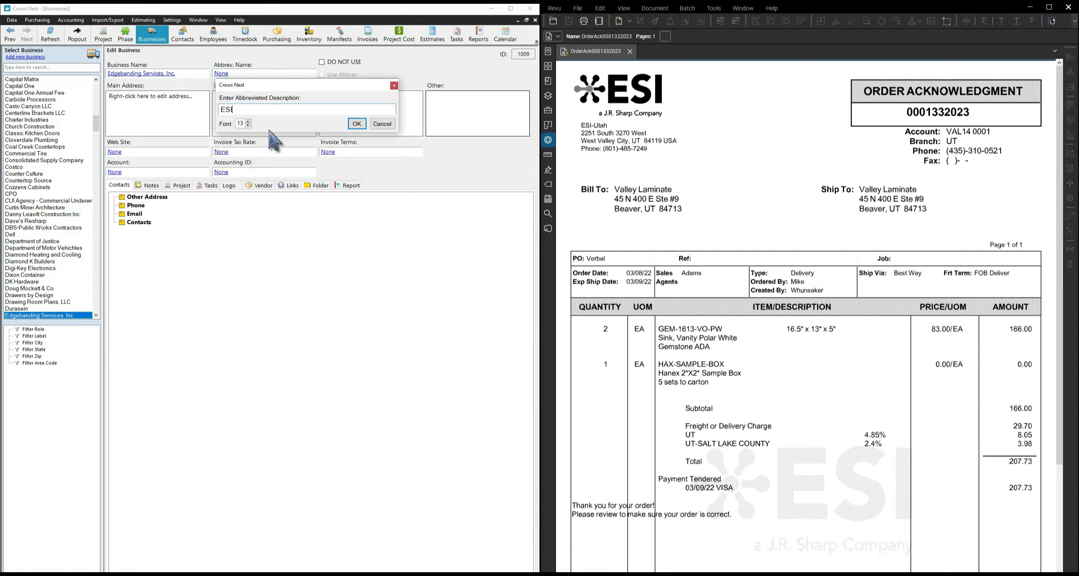
left_click(355, 123)
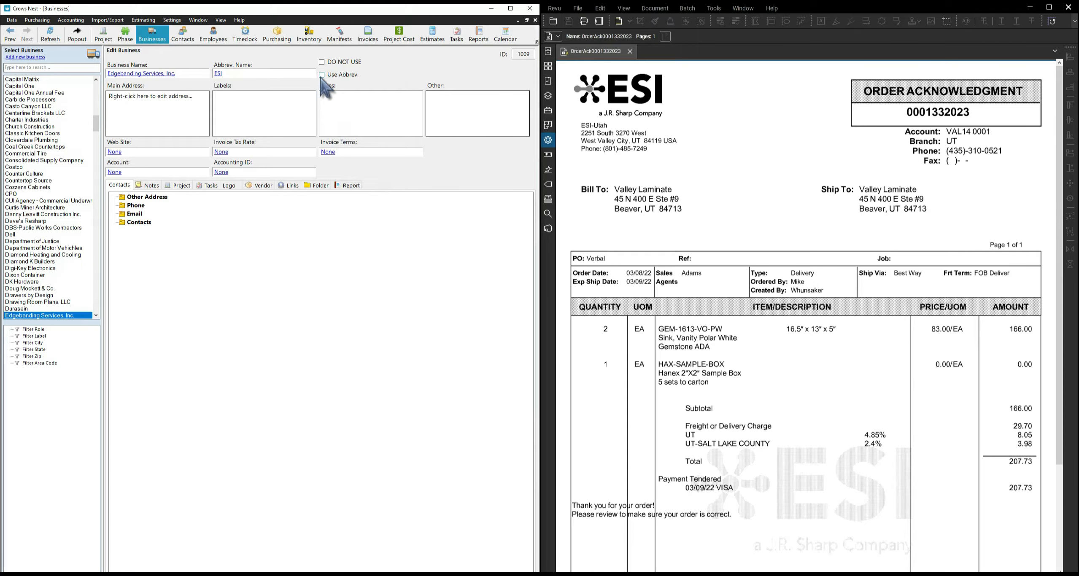
left_click(322, 75)
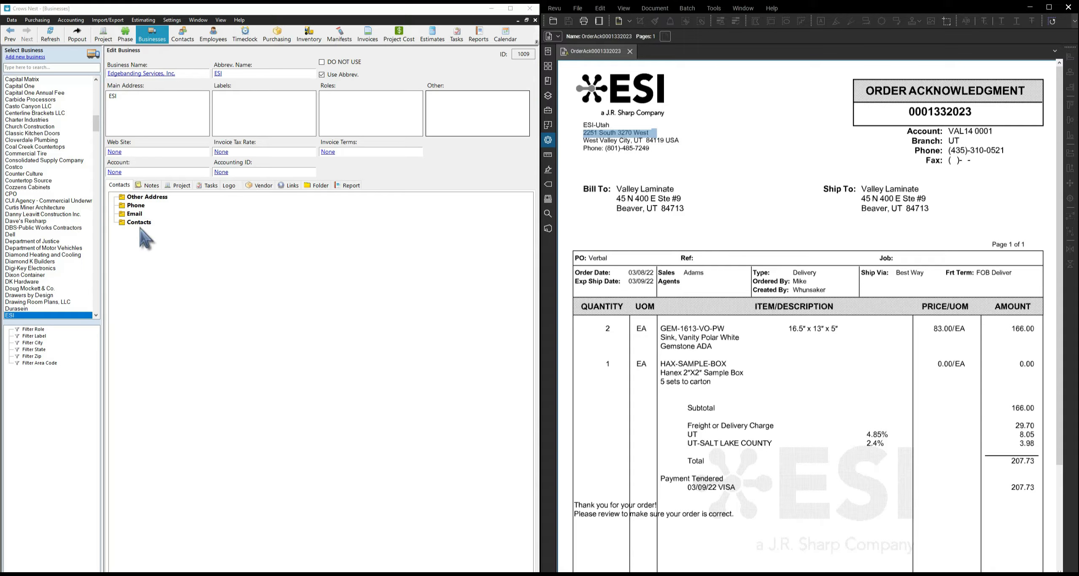
right_click(153, 116)
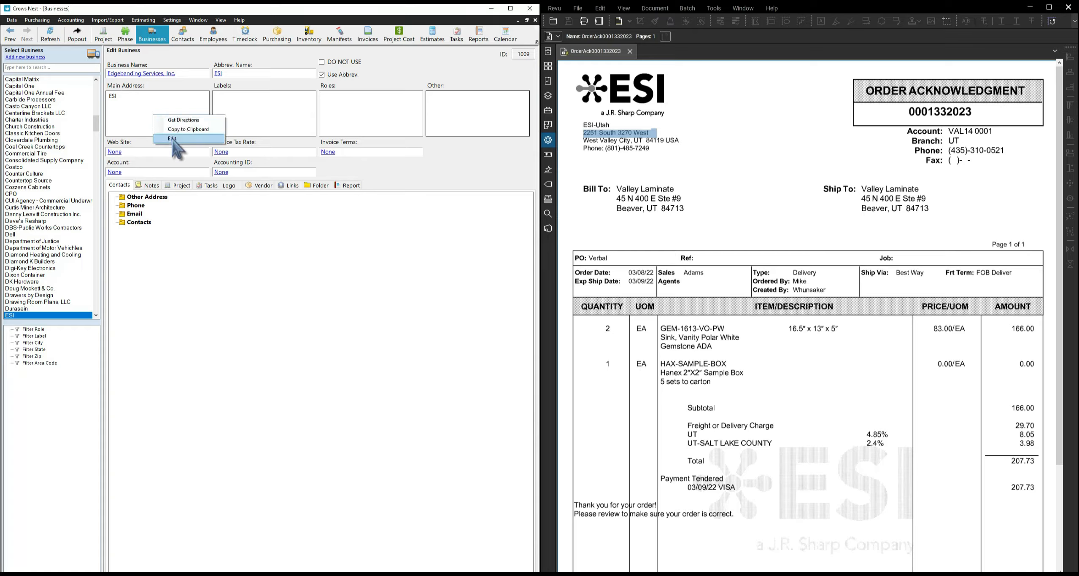
Fill the main address with the street copied from the order PDF, then city, state and ZIP.
left_click(173, 139)
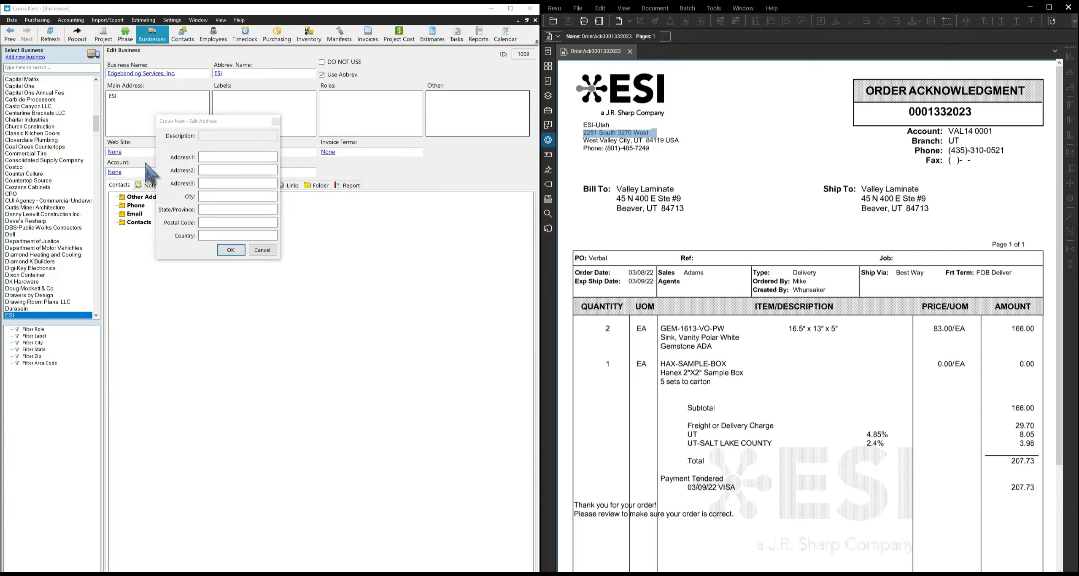
right_click(628, 133)
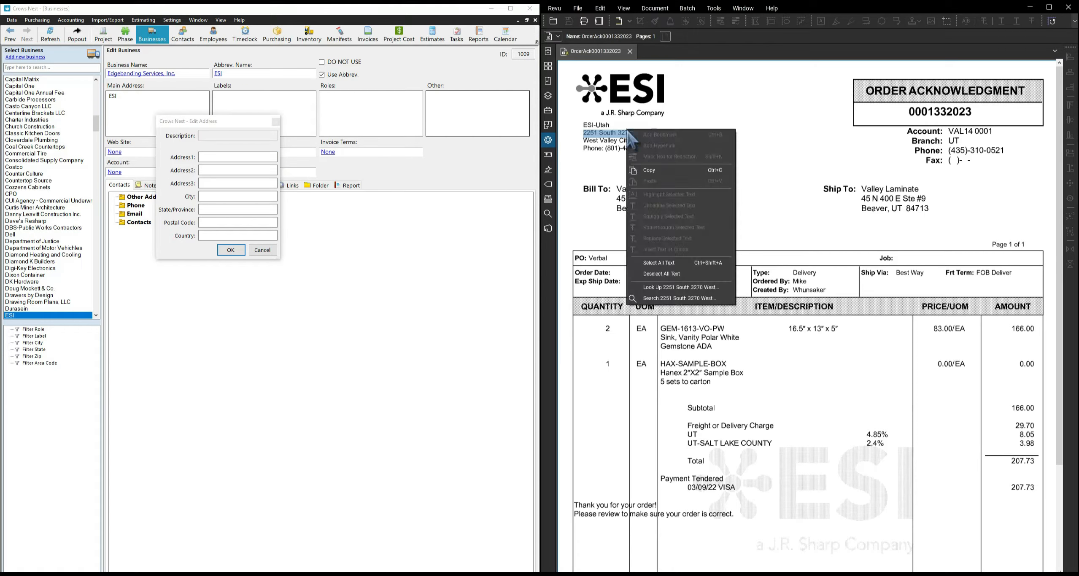
left_click(649, 169)
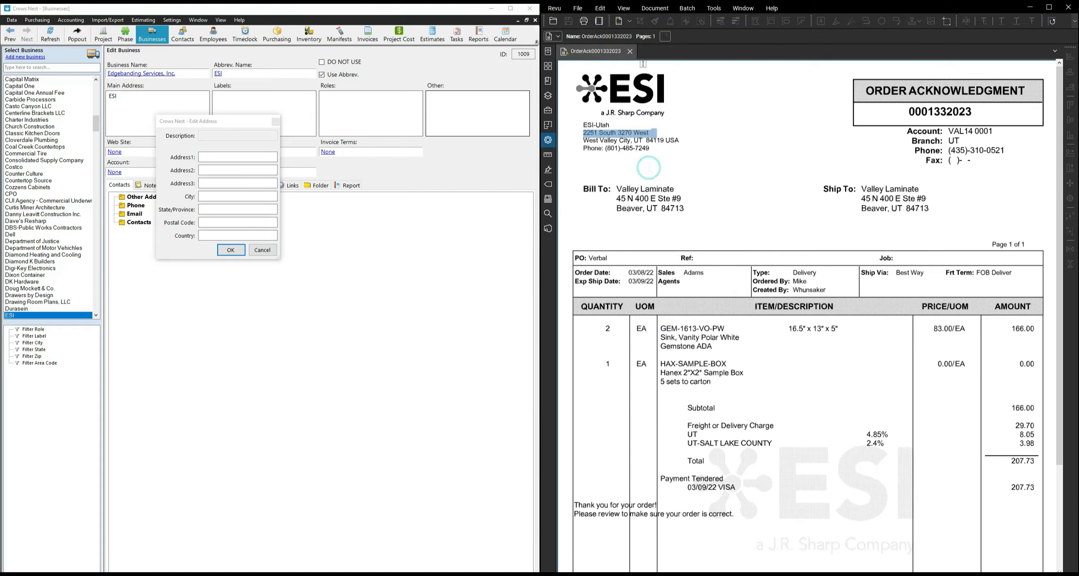
left_click(259, 157)
right_click(259, 157)
left_click(281, 195)
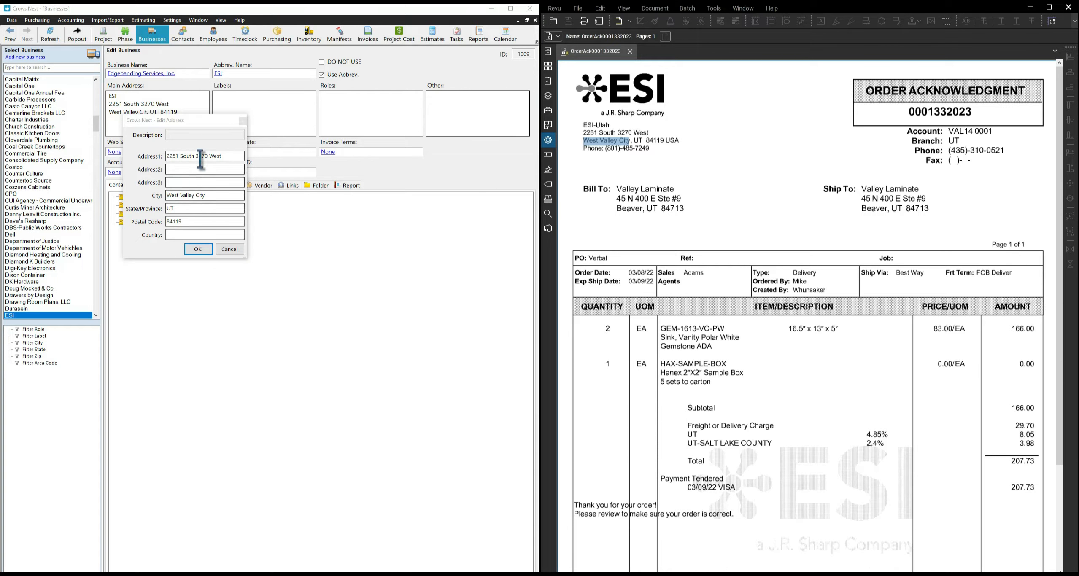
left_click(198, 249)
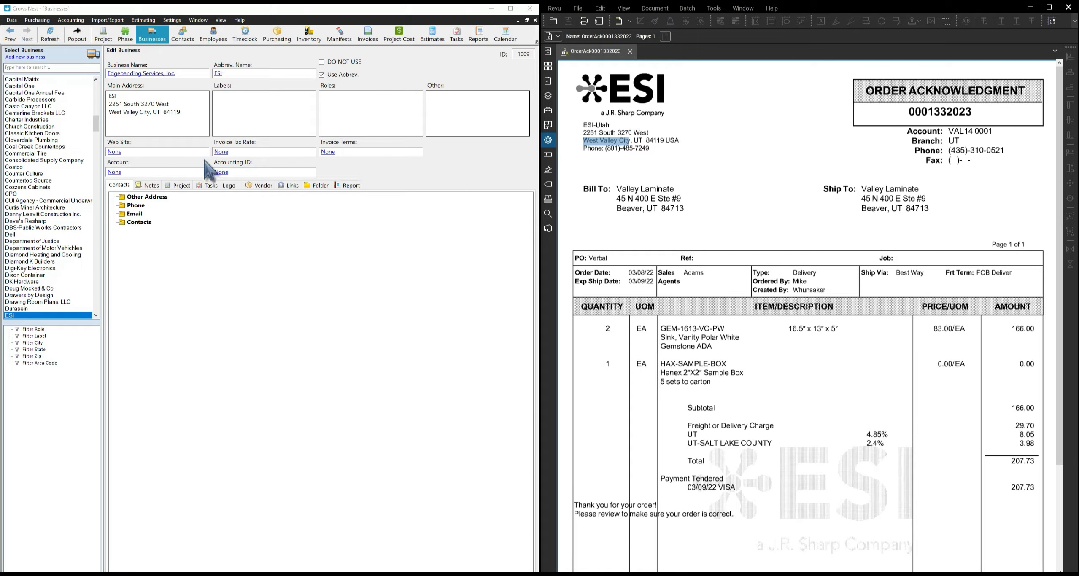
Apply the existing Supplier label to the business.
double_click(241, 118)
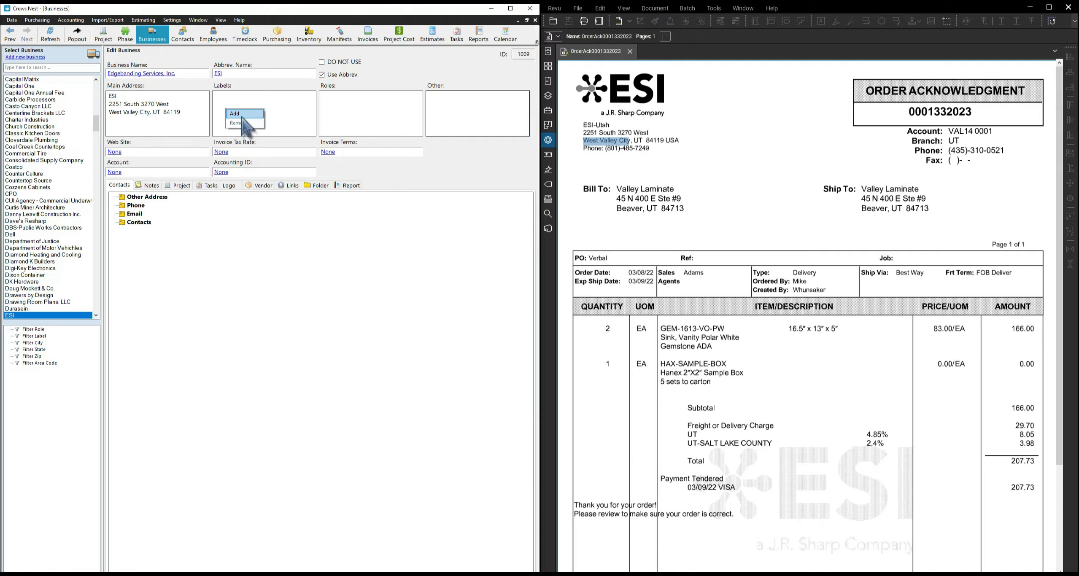
type("vend")
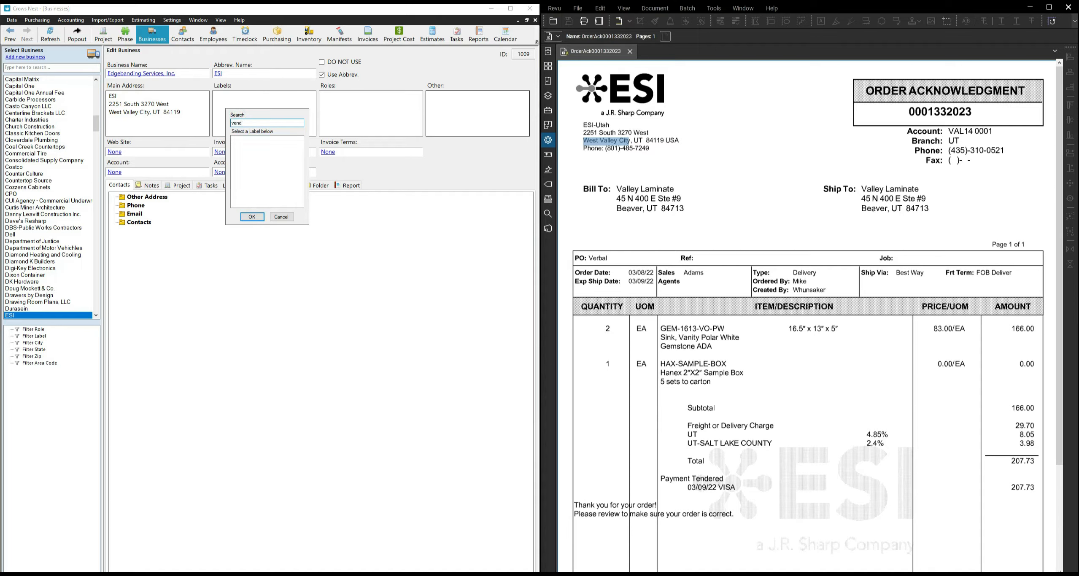
key("BackSpace")
key("BackSpace")
key("BackSpace")
key("BackSpace")
type("supp")
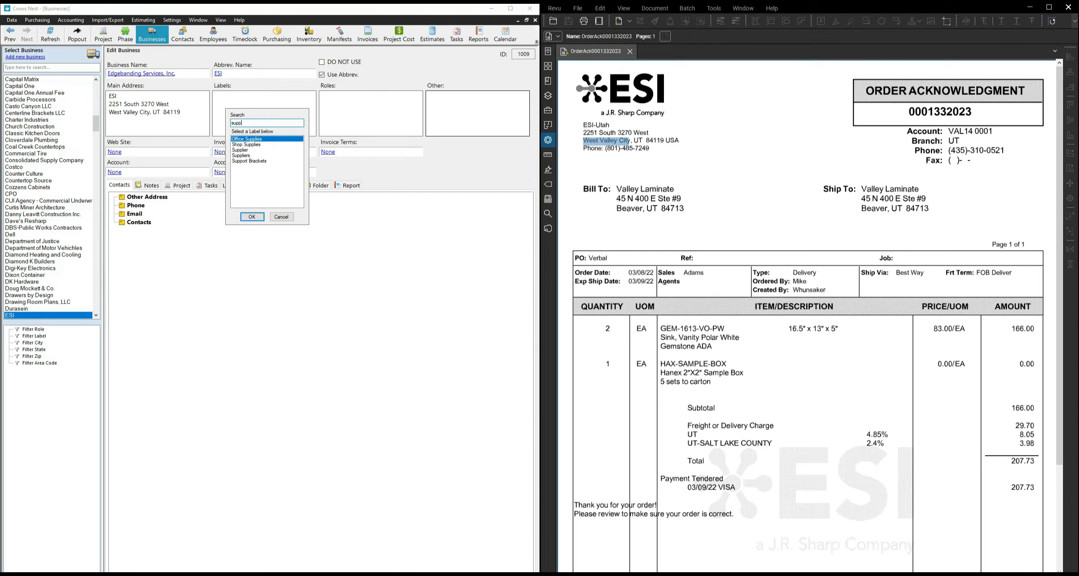
left_click(240, 150)
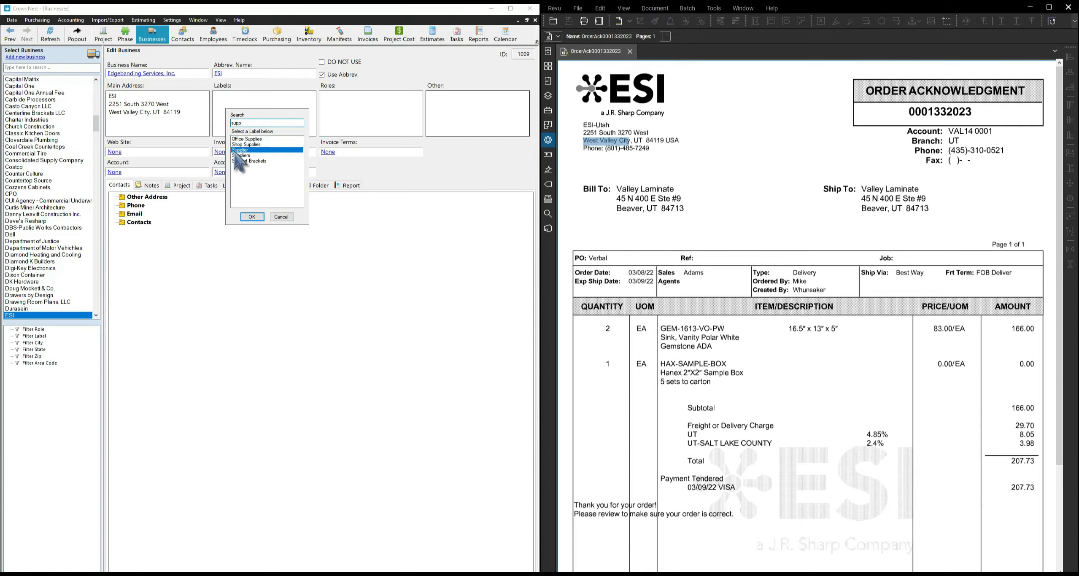
left_click(253, 217)
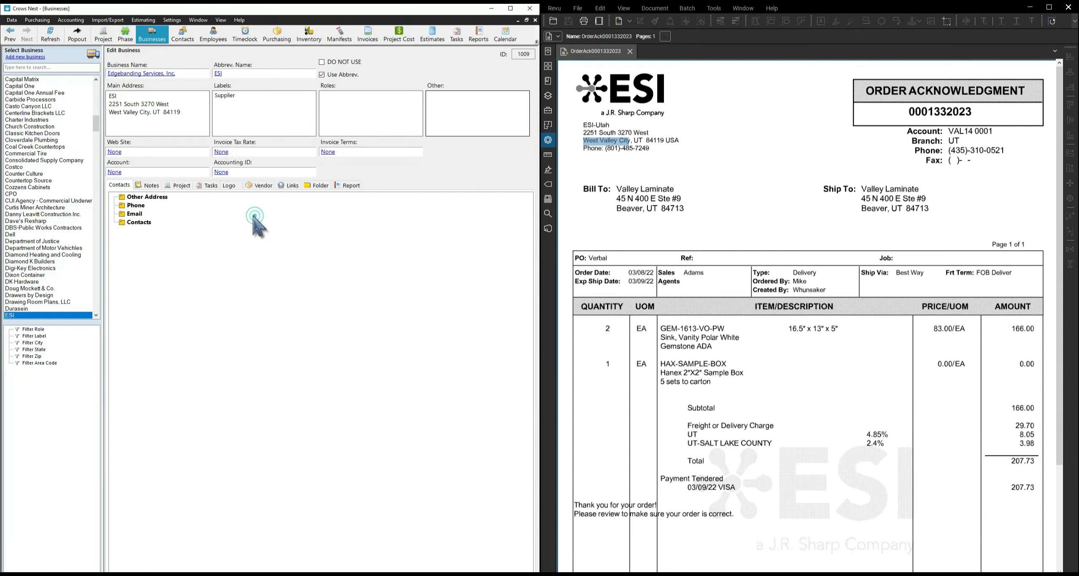
Create a new label called Sinks and apply it to the business.
right_click(230, 113)
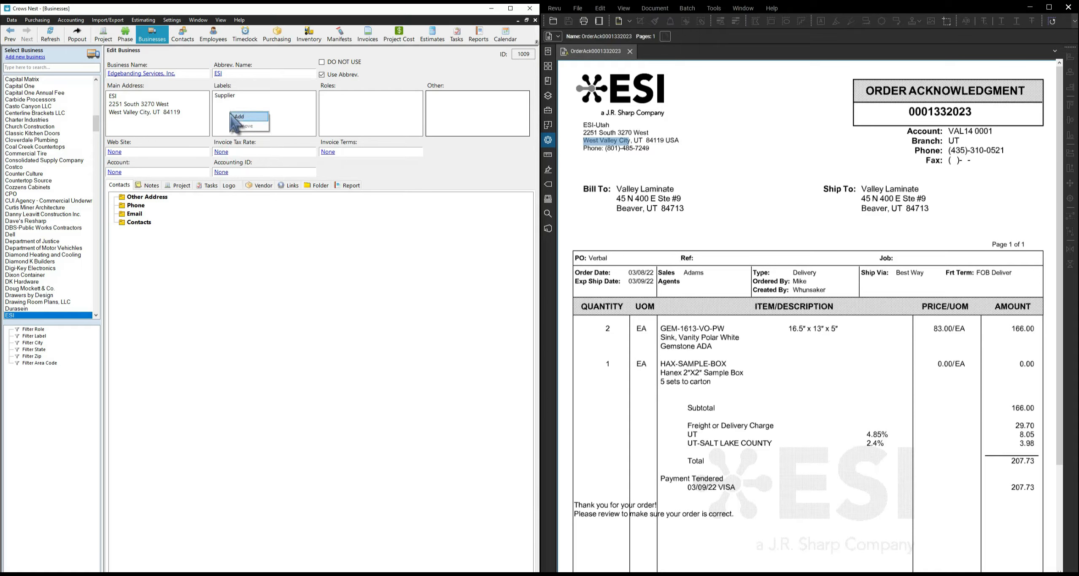
left_click(251, 119)
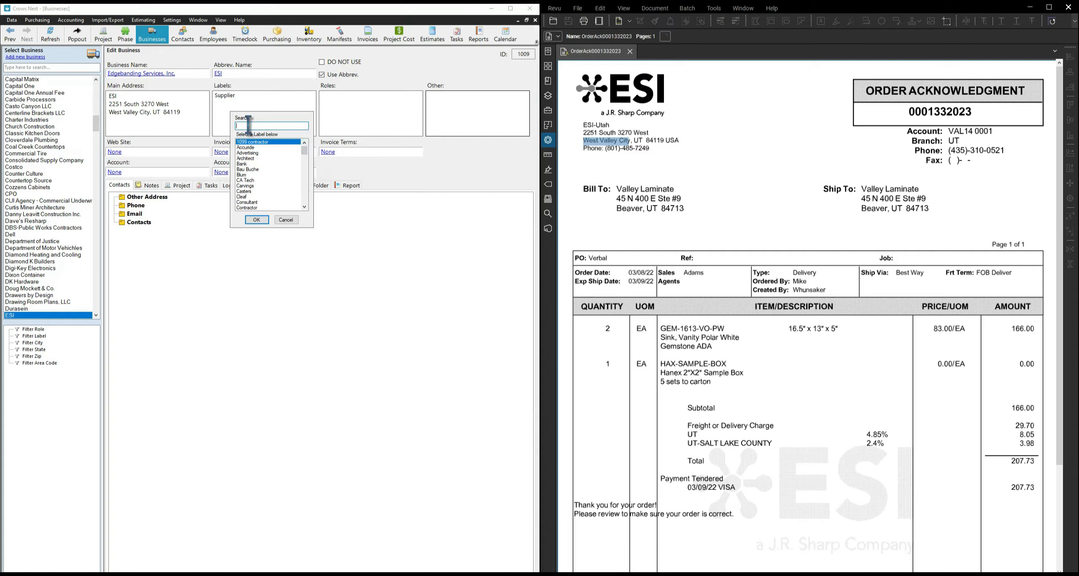
right_click(262, 158)
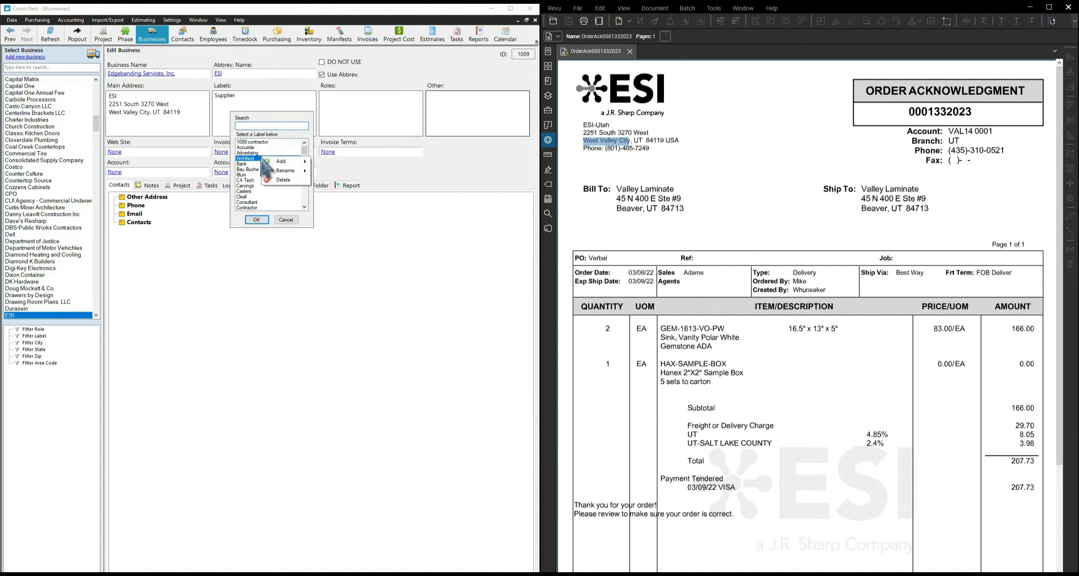
mouse_move(282, 161)
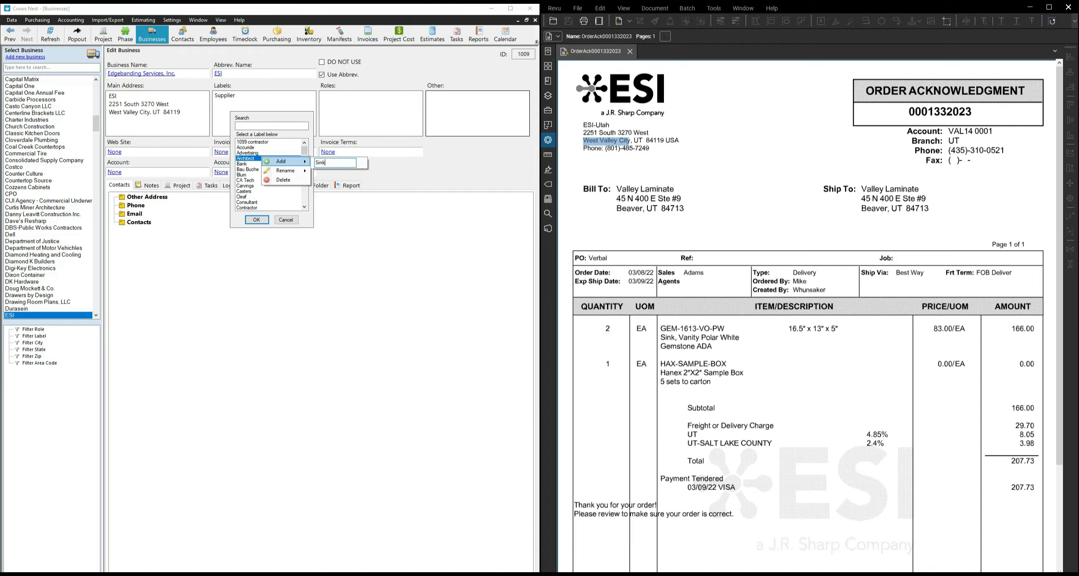
key("Return")
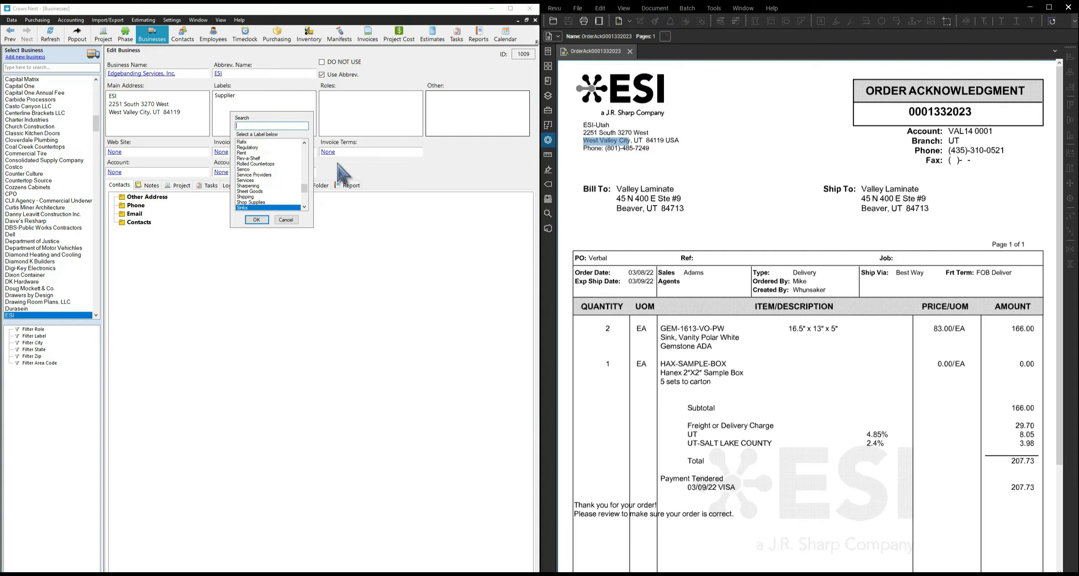
left_click(254, 219)
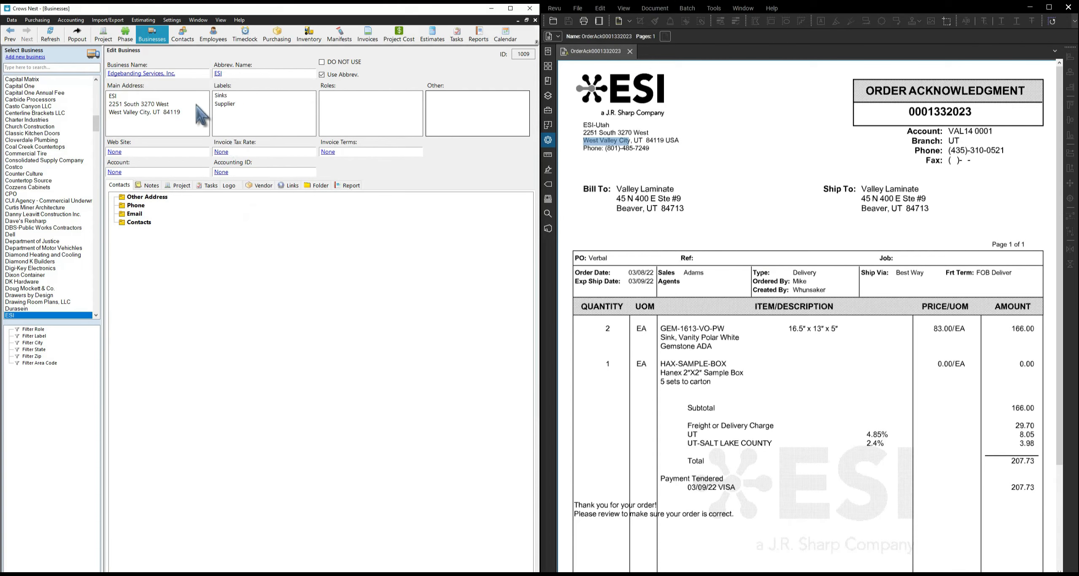
left_click(221, 96)
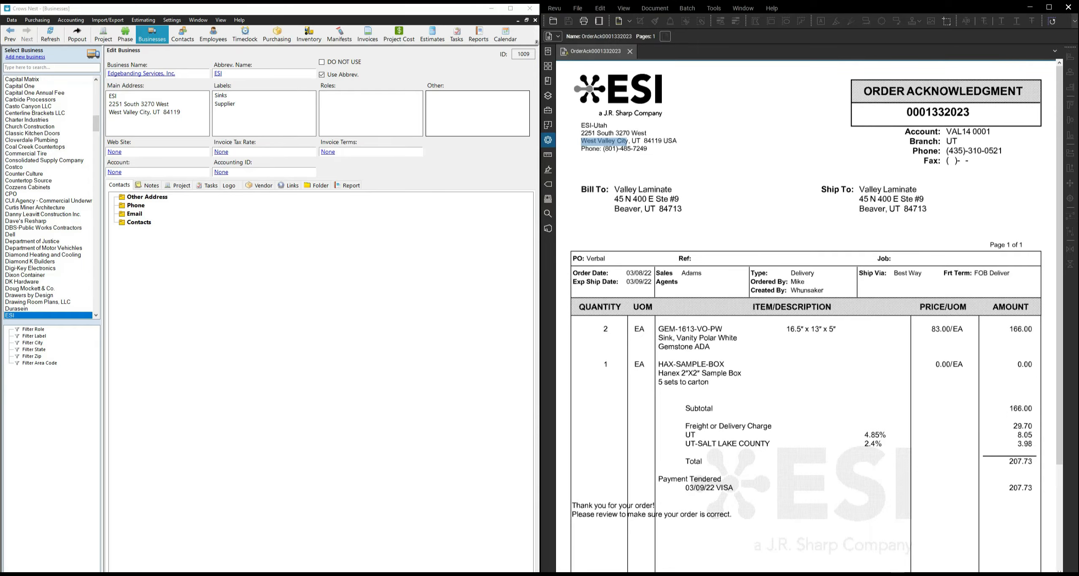
left_click(113, 153)
type("https://edgebanding-services.com/")
left_click(250, 202)
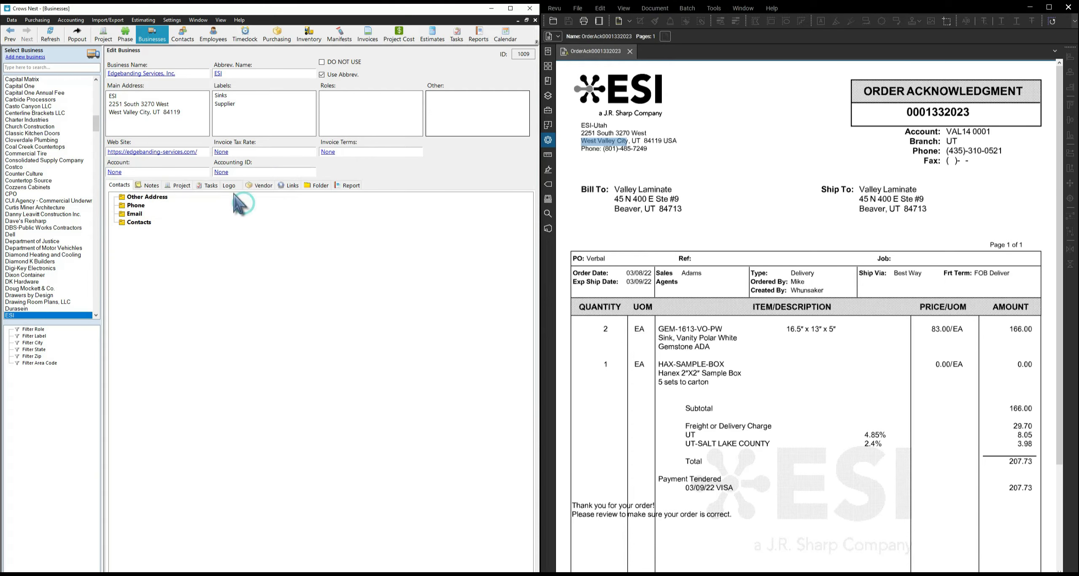
left_click(113, 172)
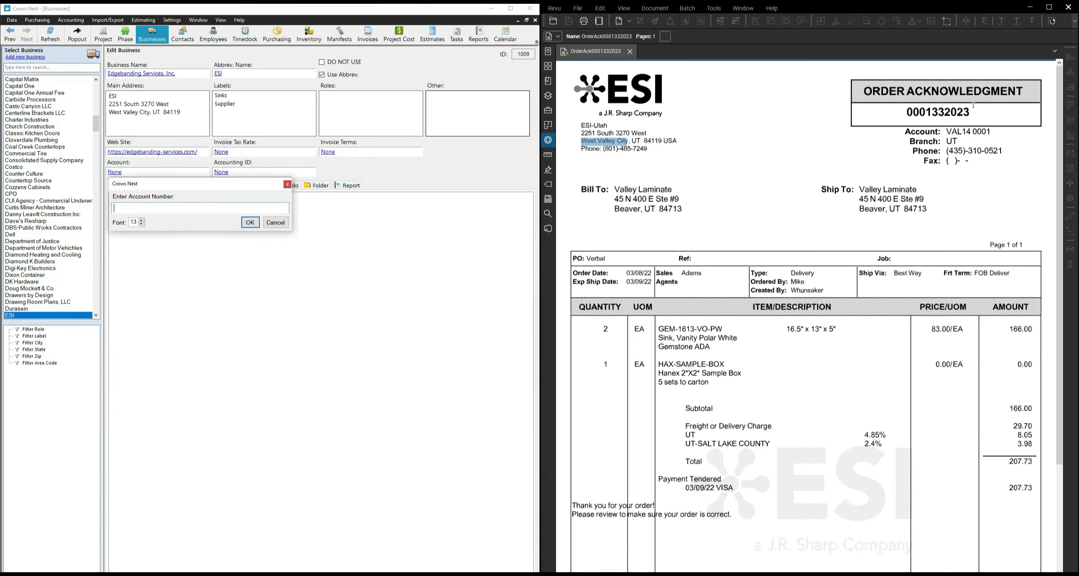
Copy the order number from the ESI acknowledgment PDF into the Account number field.
left_click_drag(971, 114, 914, 109)
right_click(915, 114)
left_click(934, 153)
left_click(270, 208)
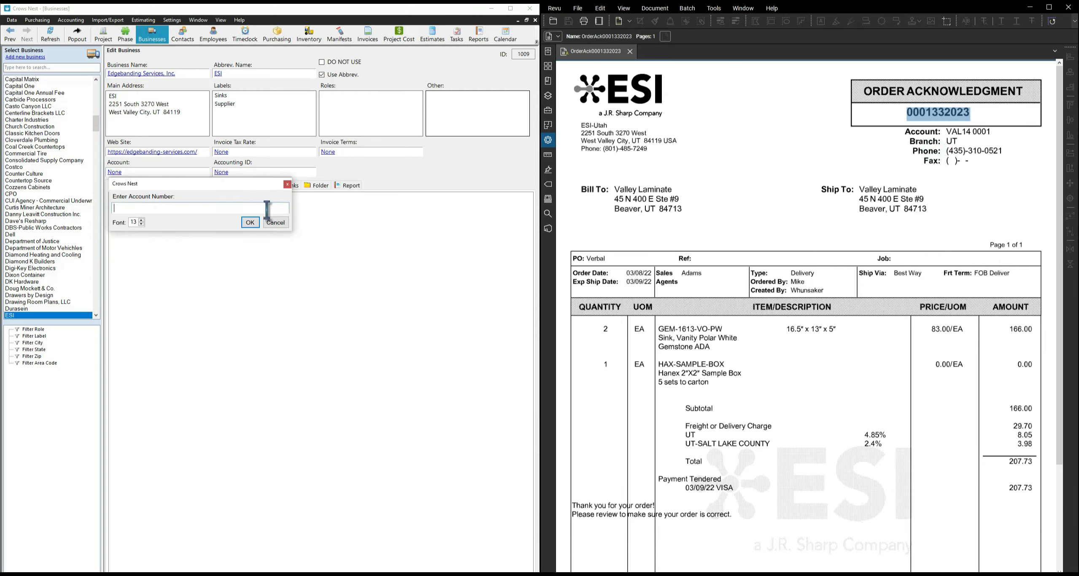
right_click(265, 209)
left_click(285, 234)
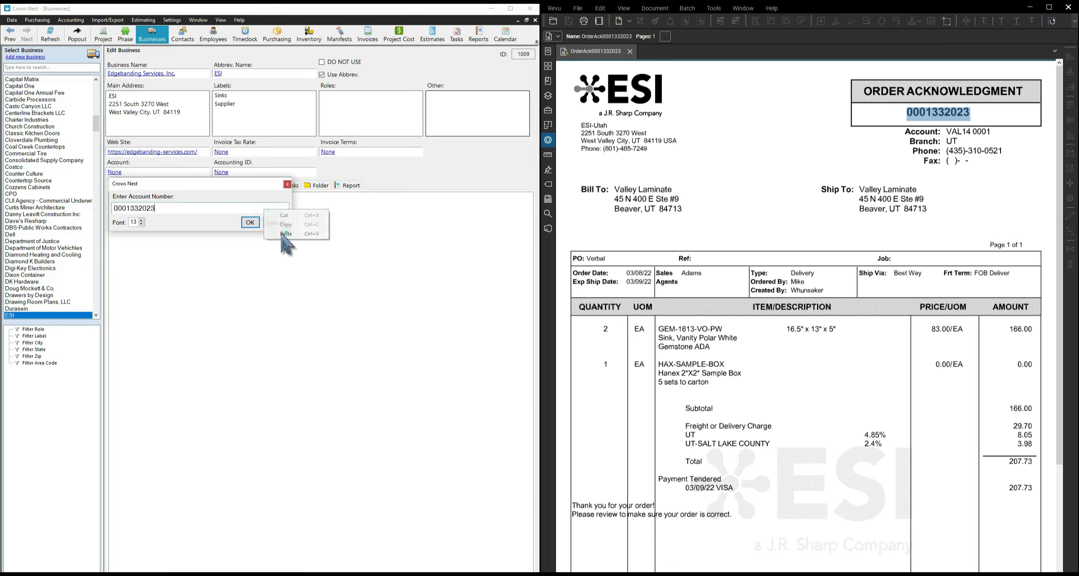
left_click(250, 223)
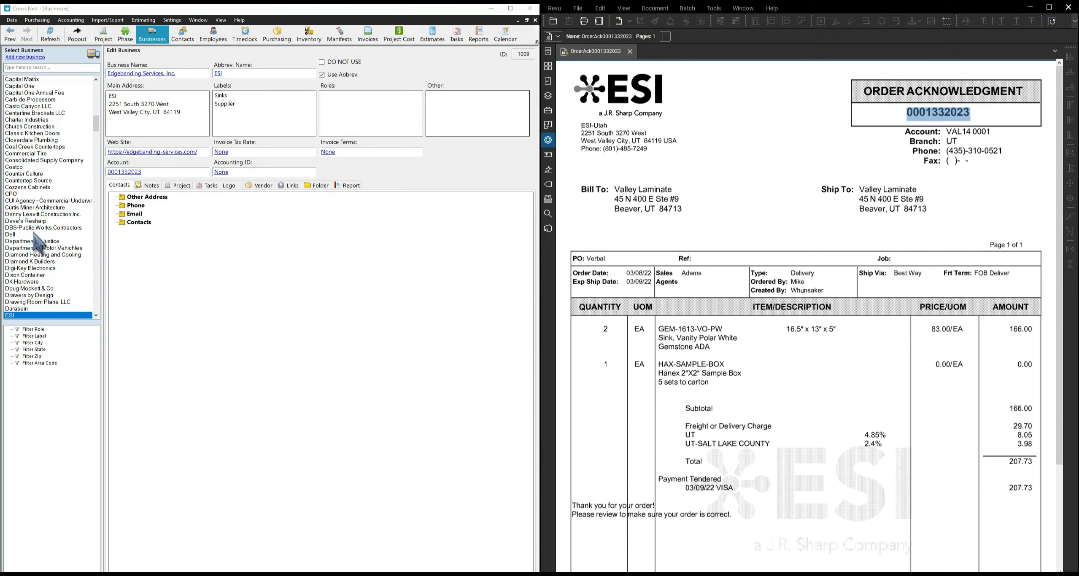
On the Vendor tab, set Payment Terms to Credit Card on File.
left_click(259, 186)
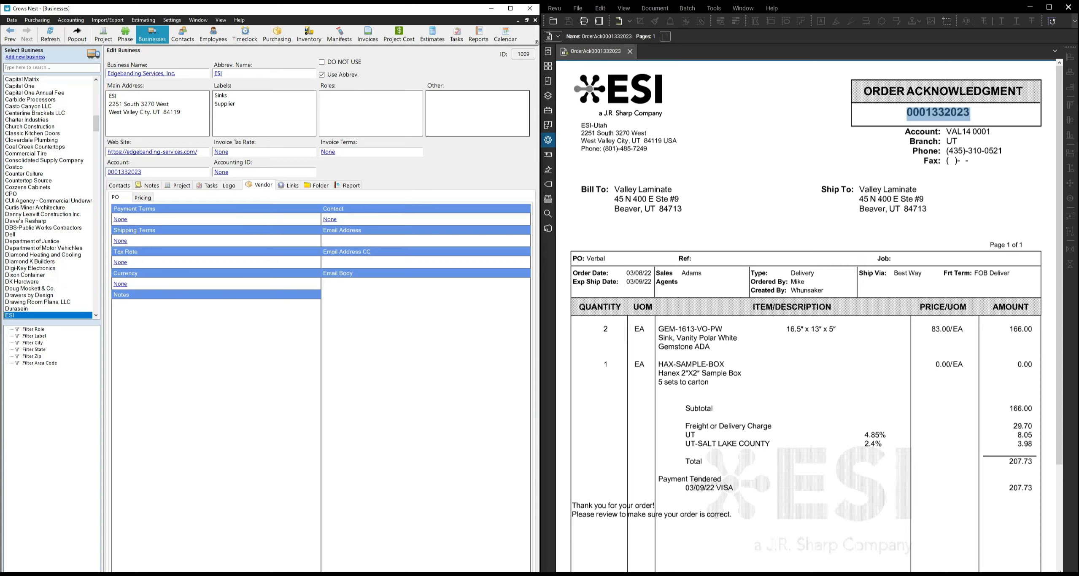
left_click(122, 220)
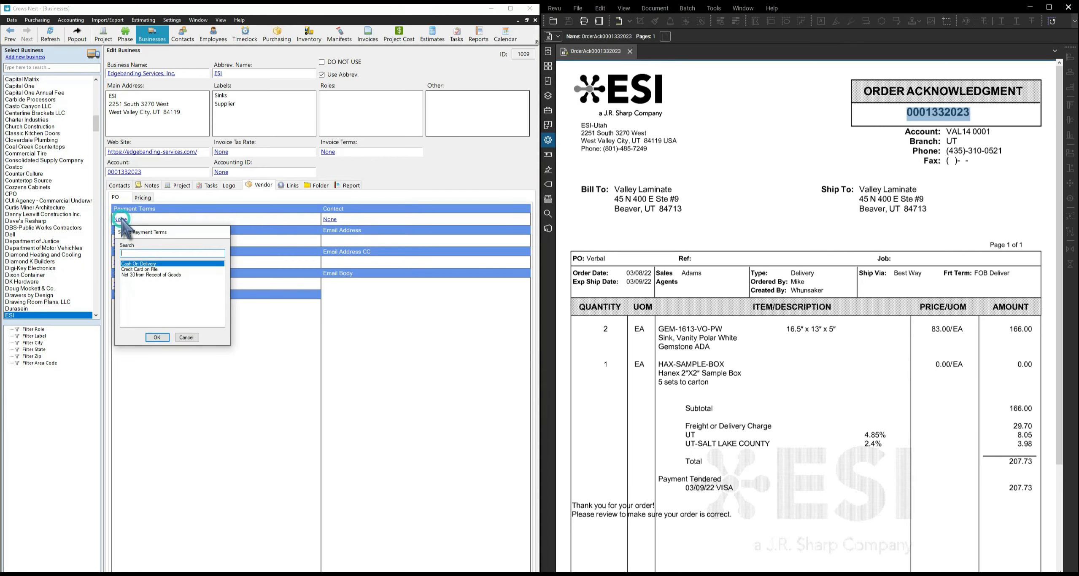
left_click_drag(143, 235, 257, 239)
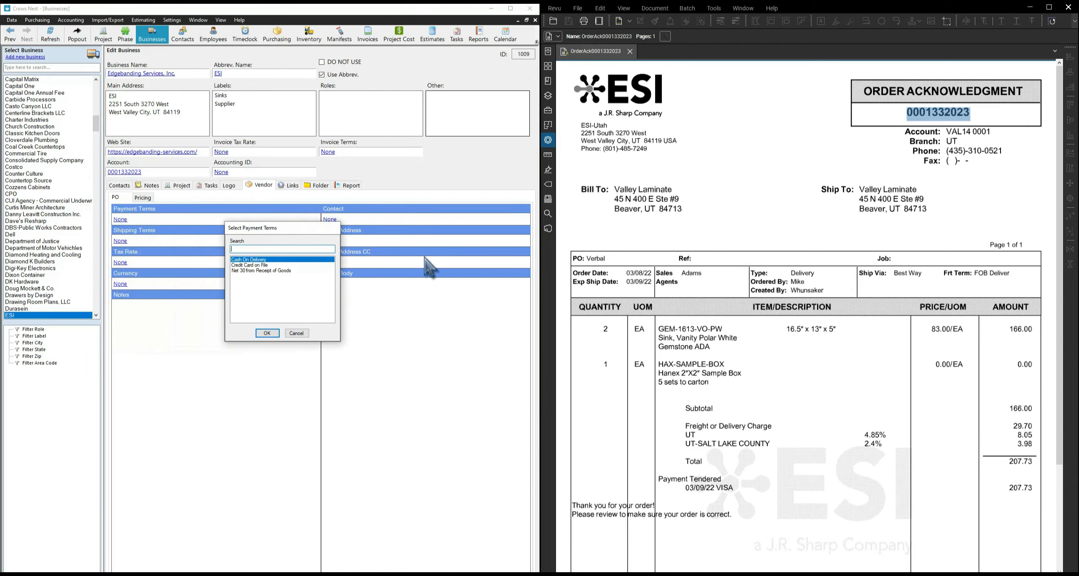
left_click(250, 265)
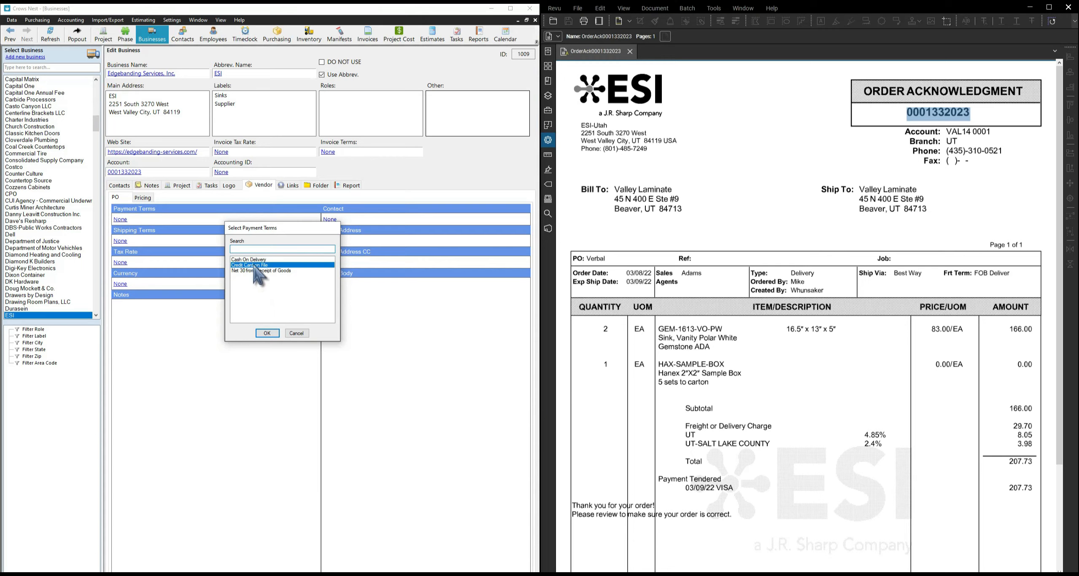
left_click(267, 333)
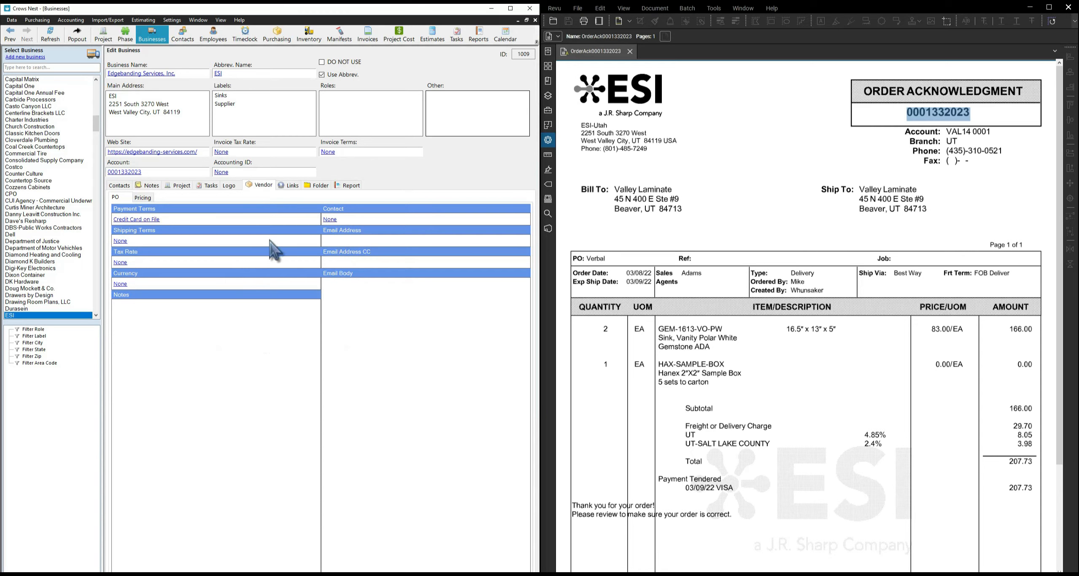
left_click(120, 241)
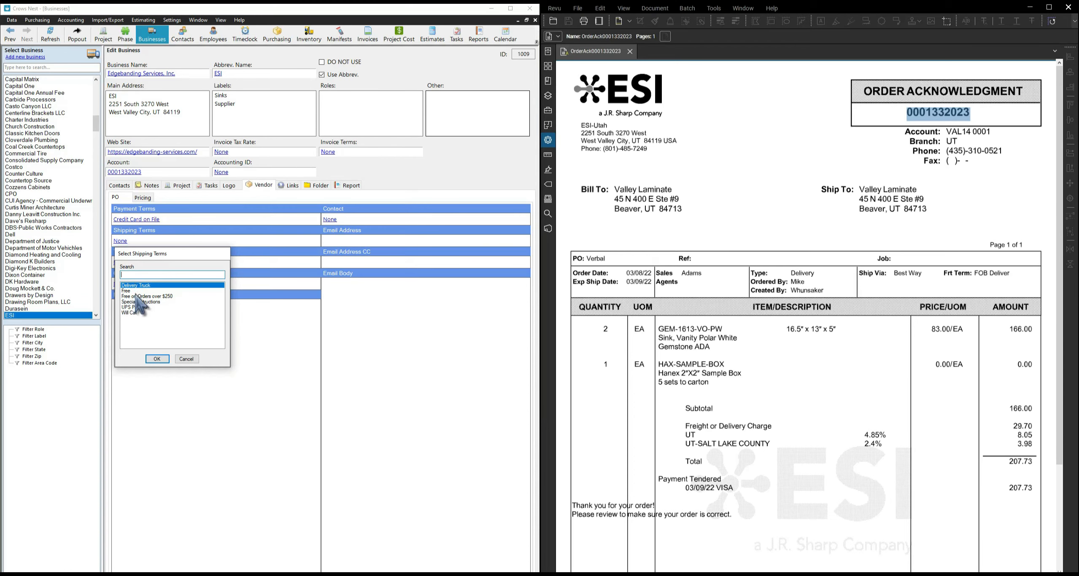
Add a new 'Best Way' shipping term and set it as ESI's shipping terms.
left_click_drag(923, 274, 902, 274)
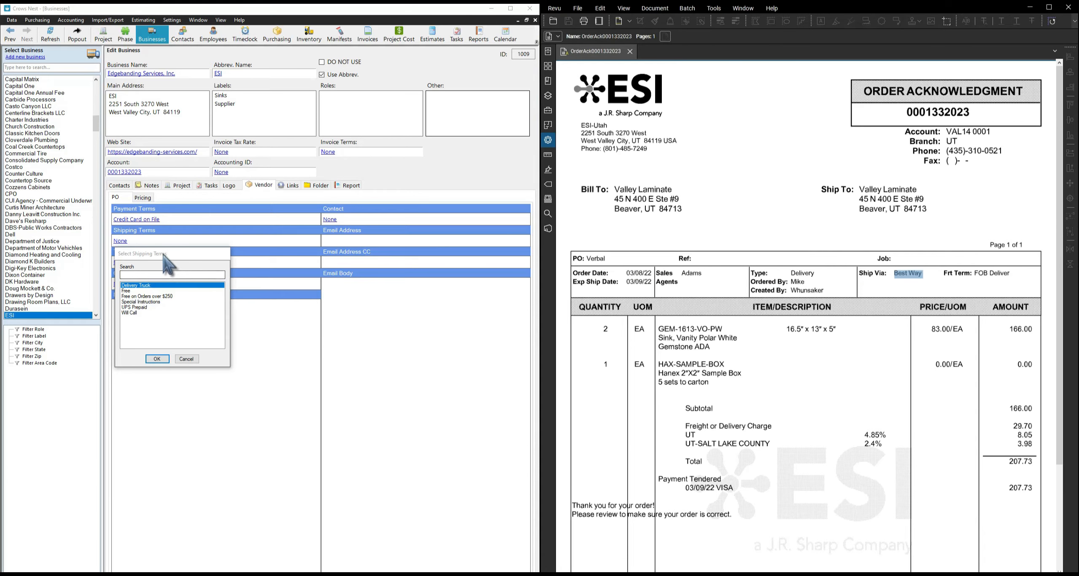
left_click_drag(164, 263, 222, 256)
right_click(194, 317)
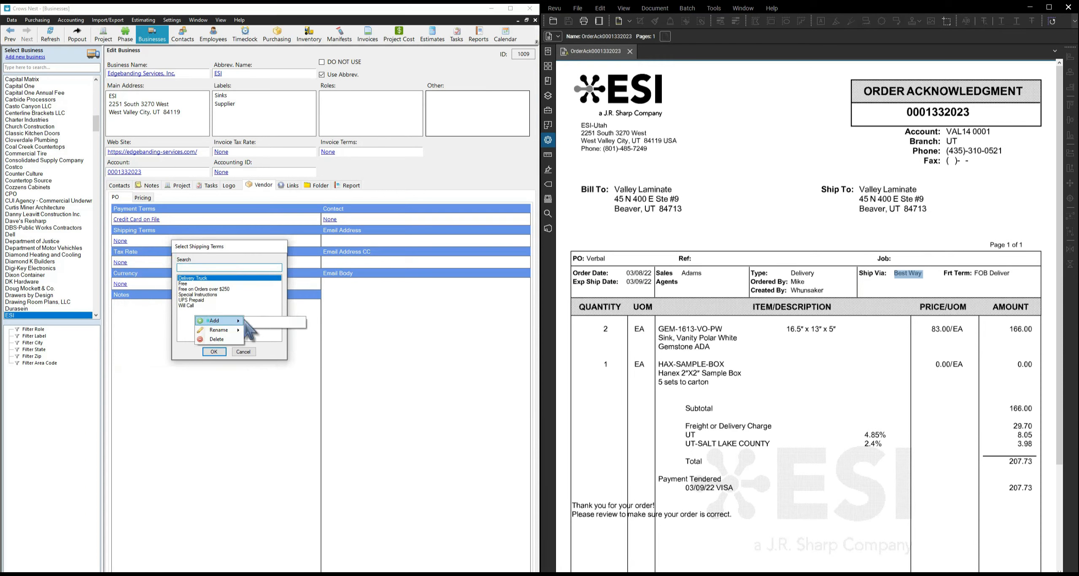
left_click(263, 324)
type("Best Way")
key("Return")
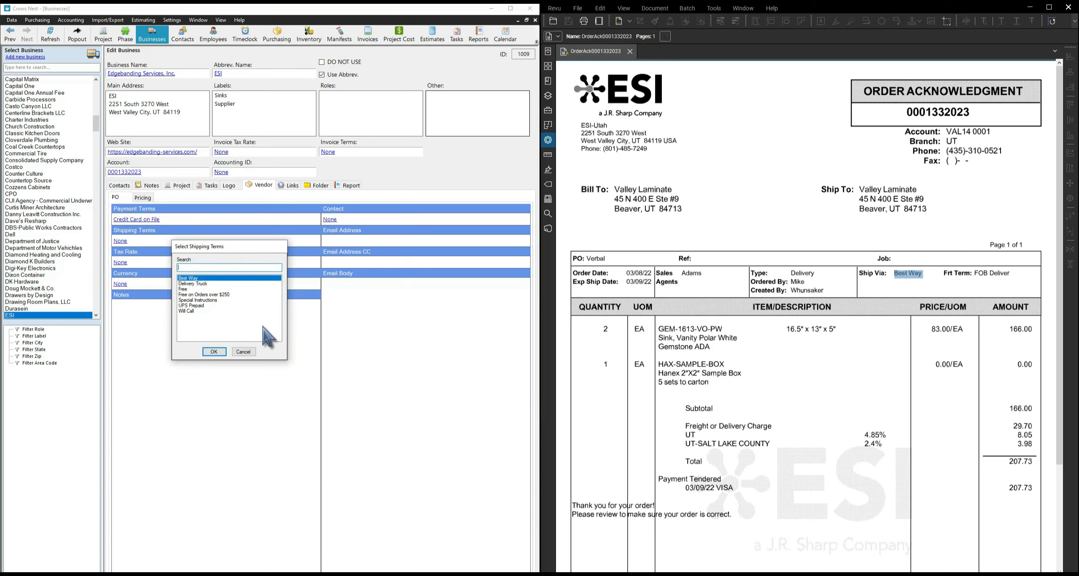
left_click(214, 352)
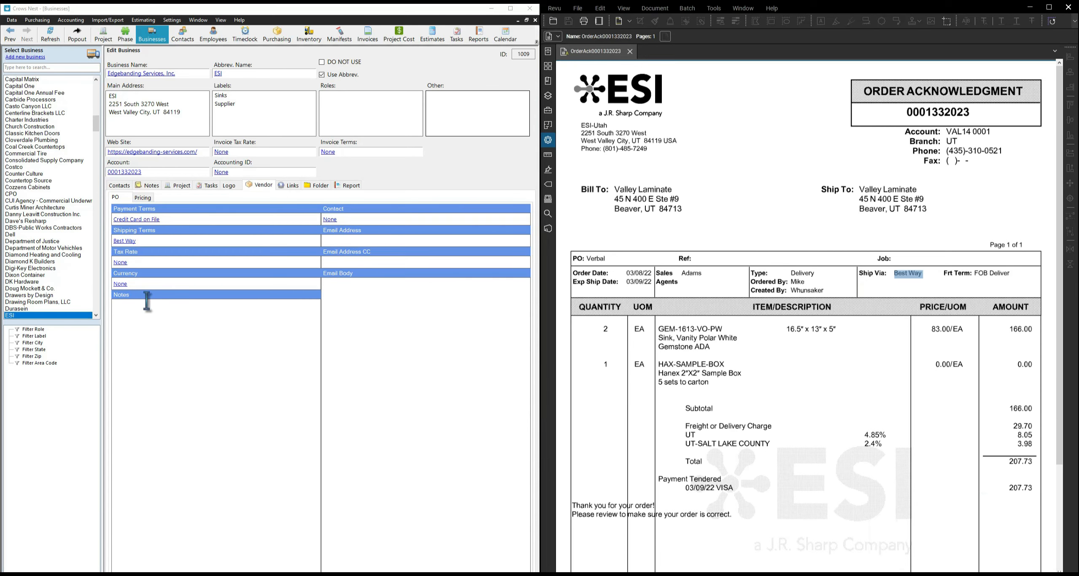
Set the vendor tax rate to 2020 West Jordan Sales (7.25%).
left_click(120, 263)
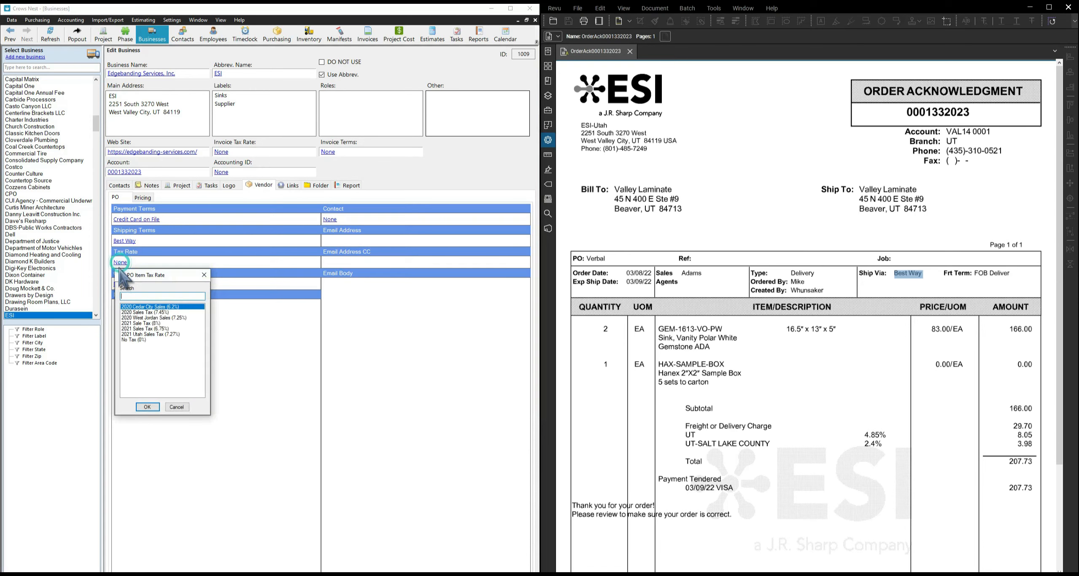
left_click(175, 318)
left_click(148, 407)
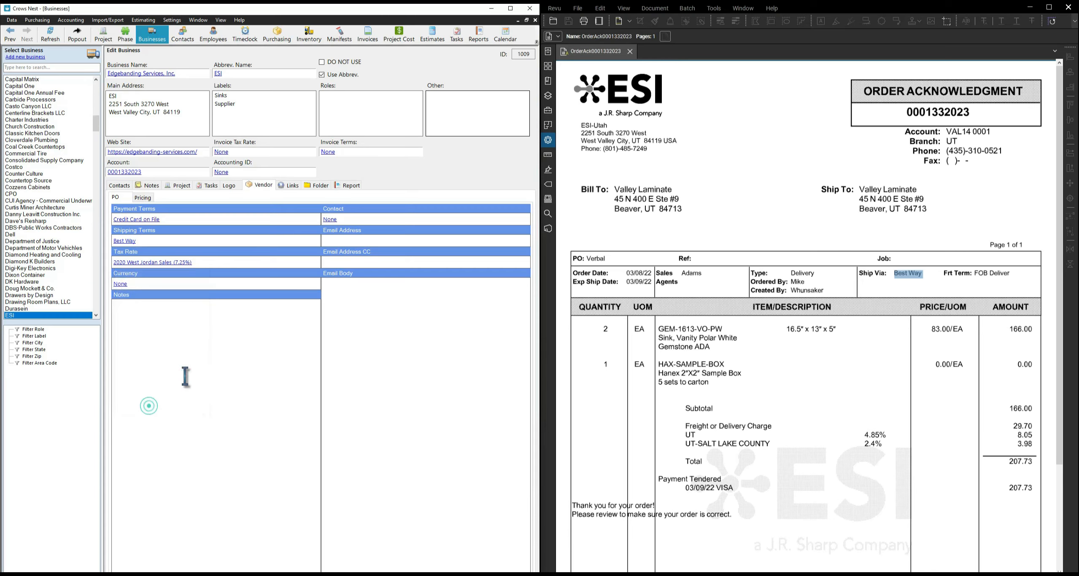
left_click(351, 239)
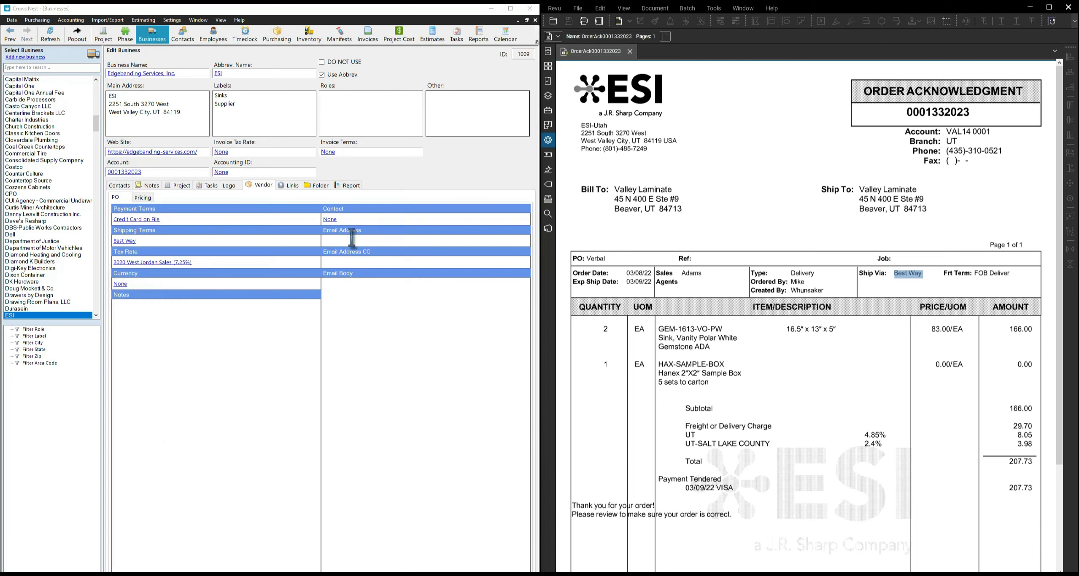
left_click(332, 219)
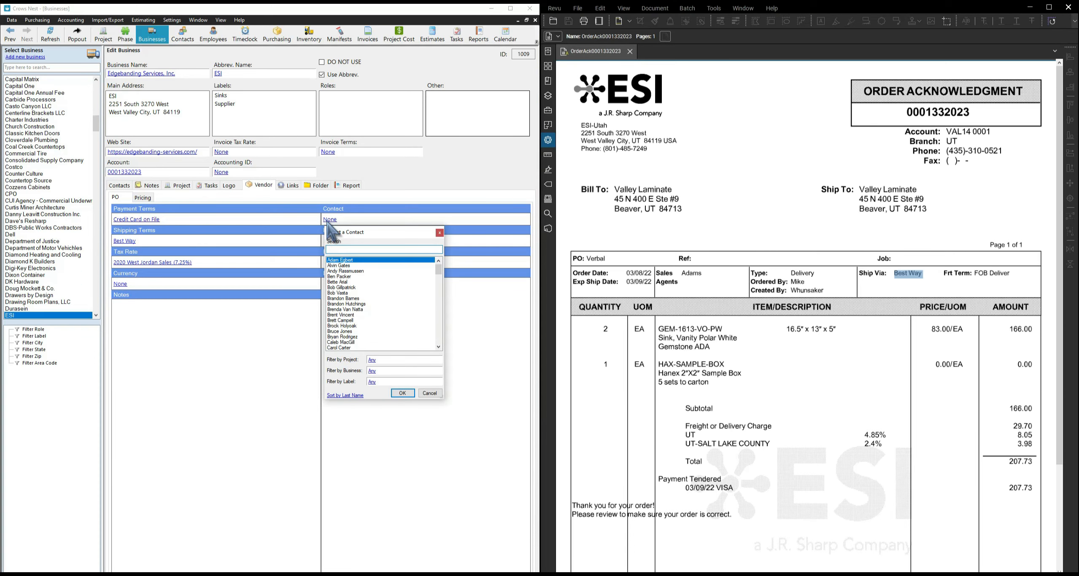
Add a new ESI contact with office phone and e-mail, and make them vendor contact.
type("Wad")
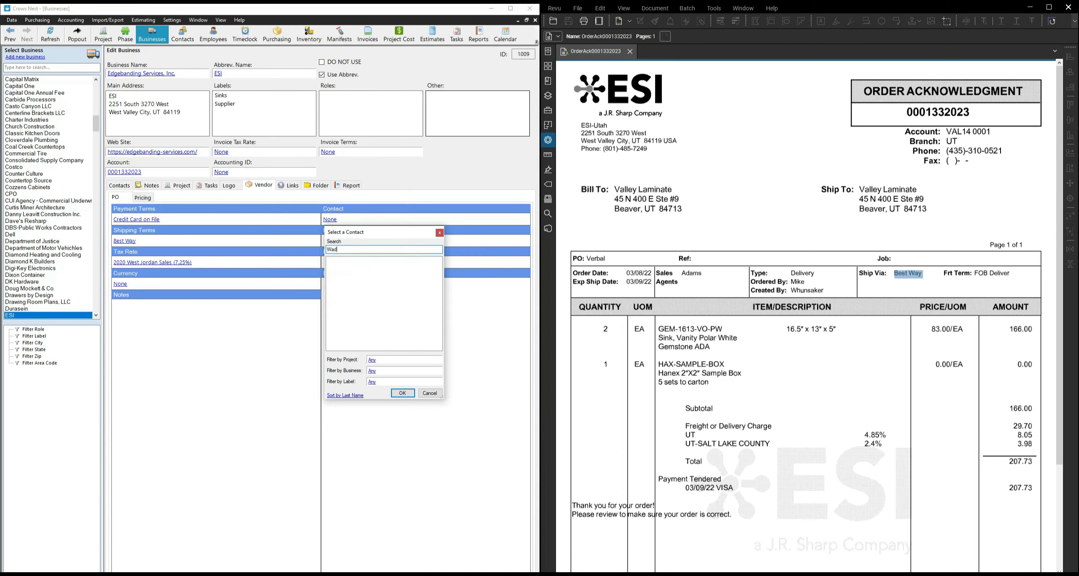
key("BackSpace")
key("BackSpace")
key("BackSpace")
key("BackSpace")
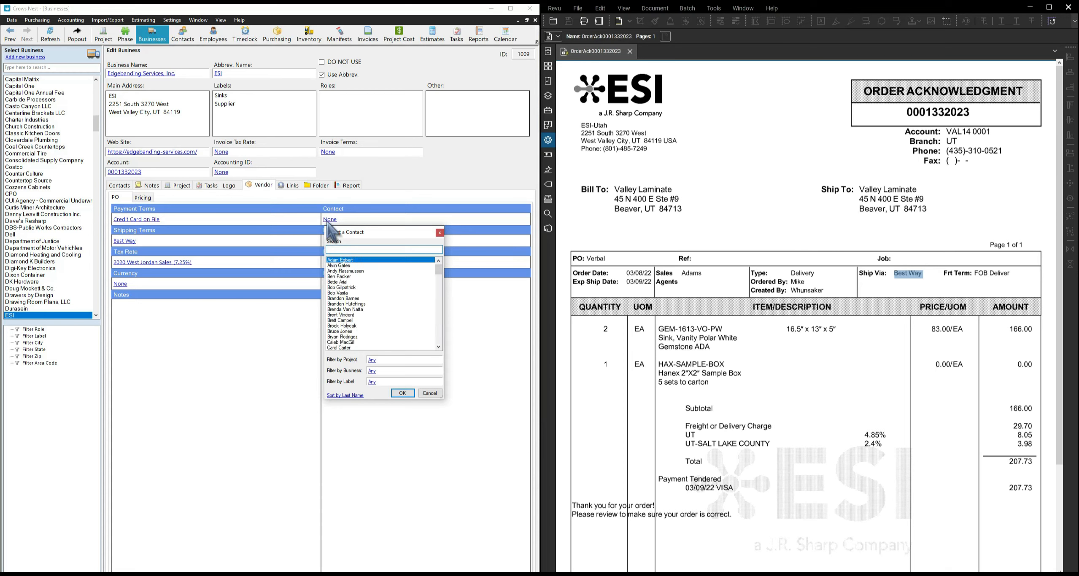
right_click(377, 281)
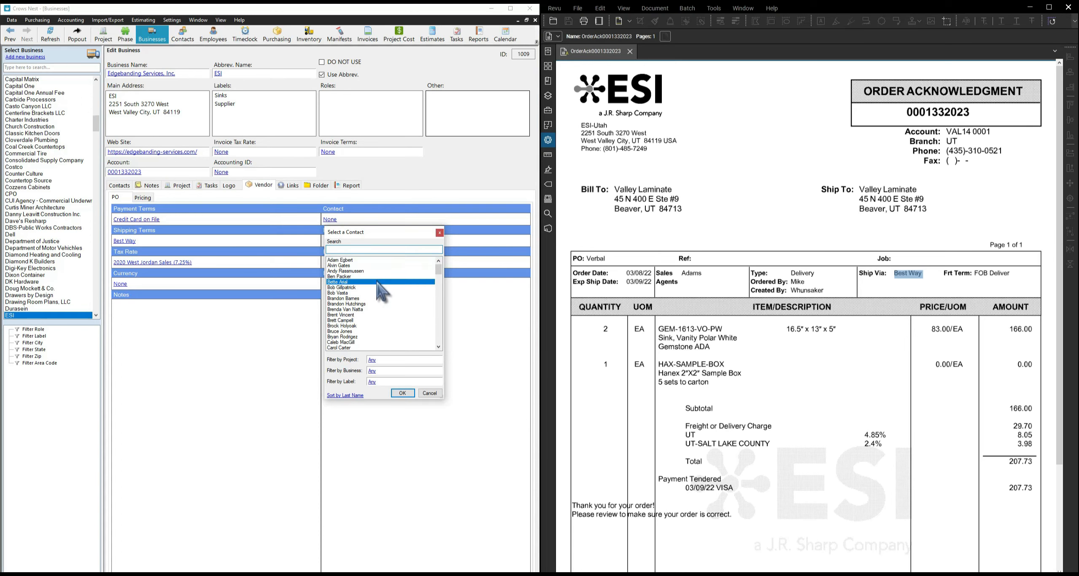
left_click(396, 286)
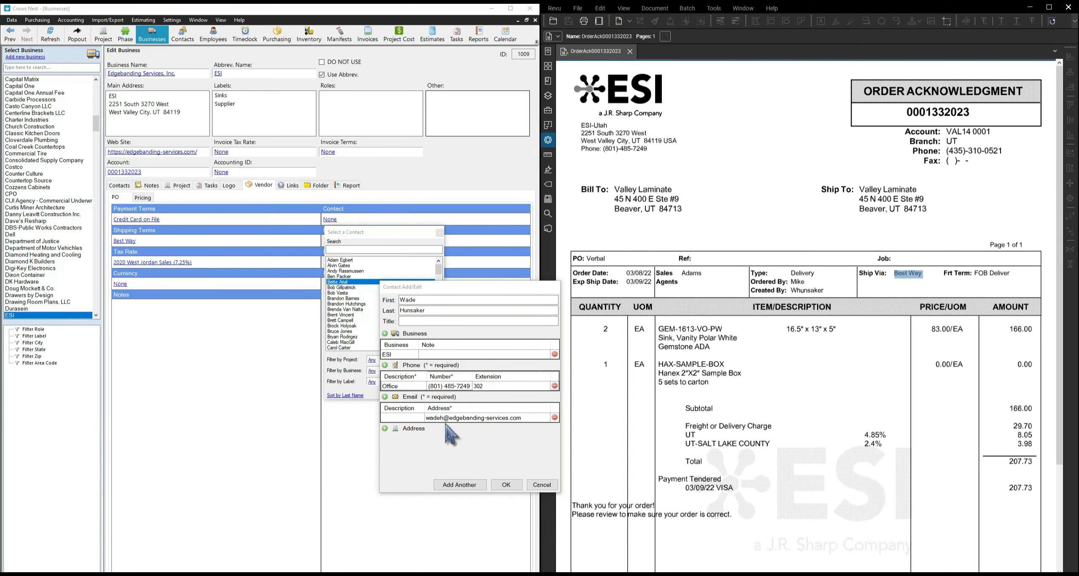
left_click(506, 485)
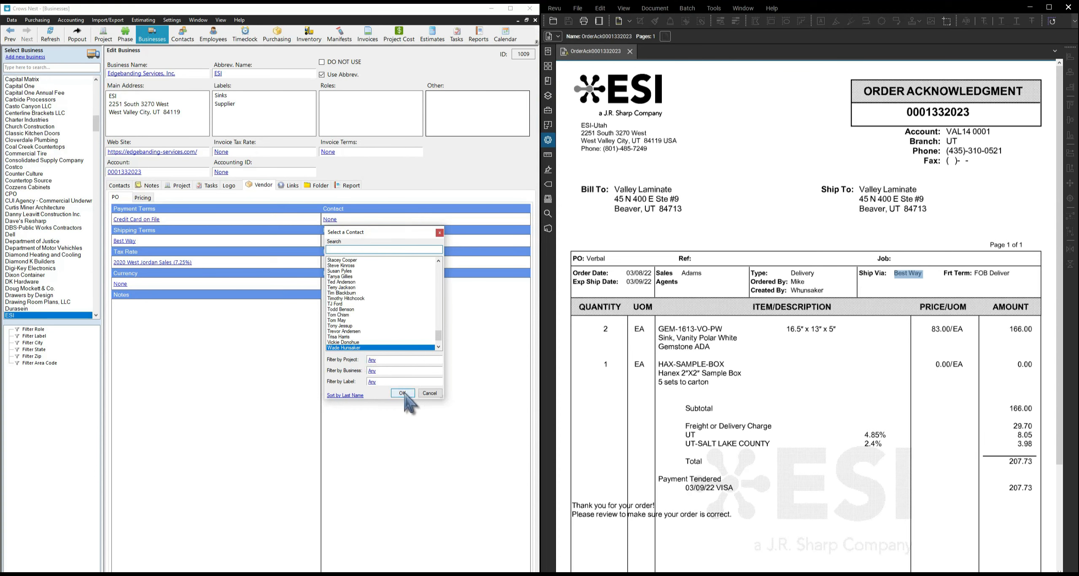
left_click(402, 394)
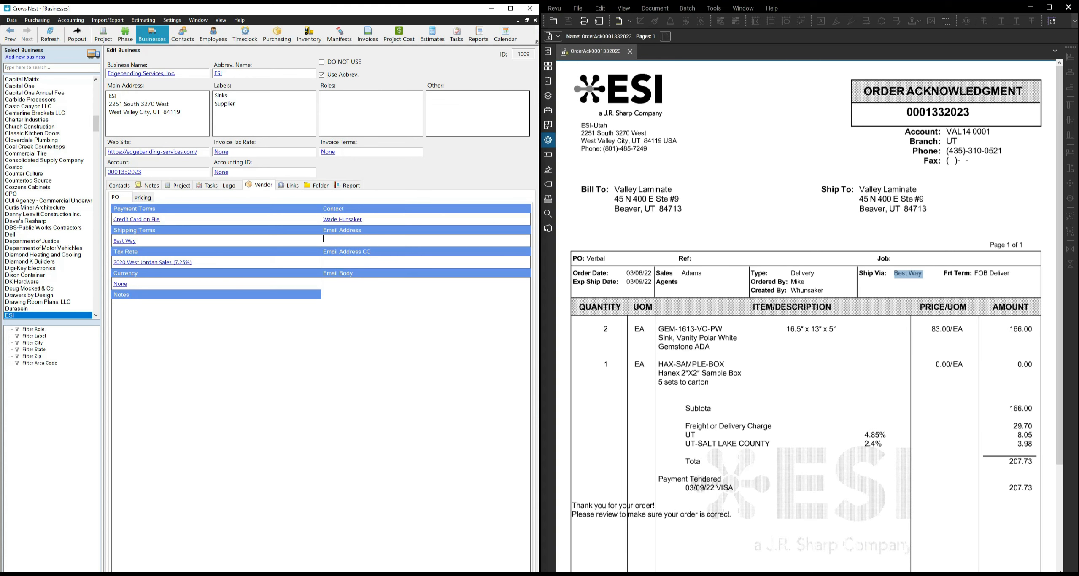
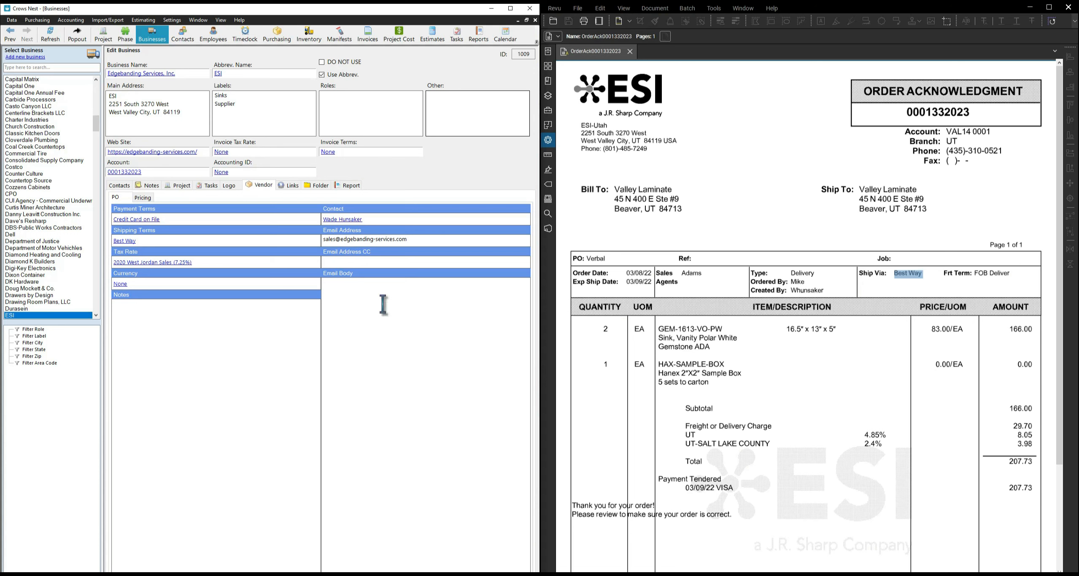
Enter ESI's sales e-mail address, paste the contact's e-mail as CC, and paste the PO message body.
left_click(369, 265)
key("ctrl+v")
key("Tab")
type("Hello,  Please see the attached PO.  Let me know if you have any questions.")
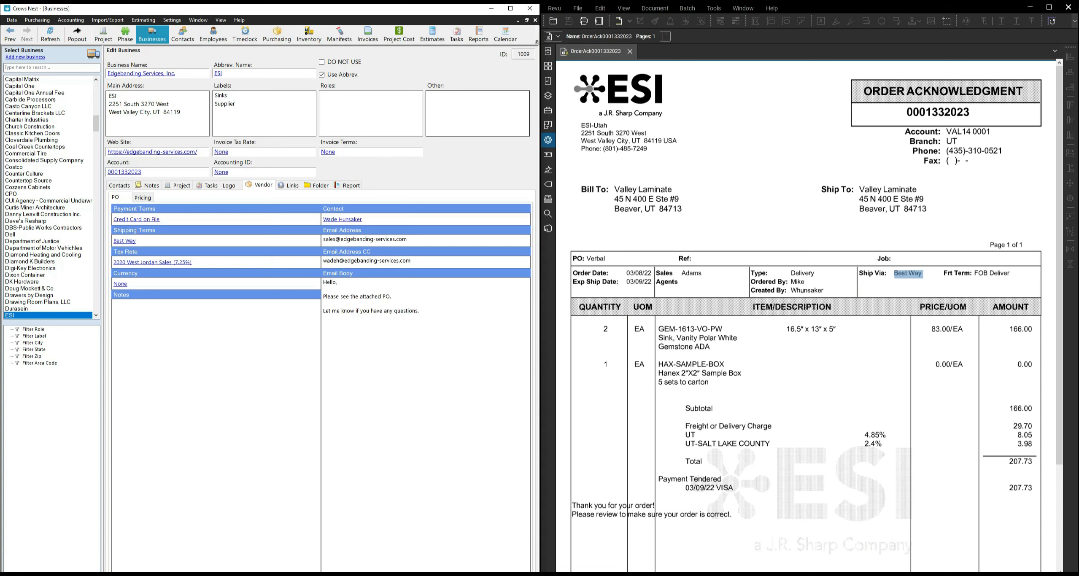